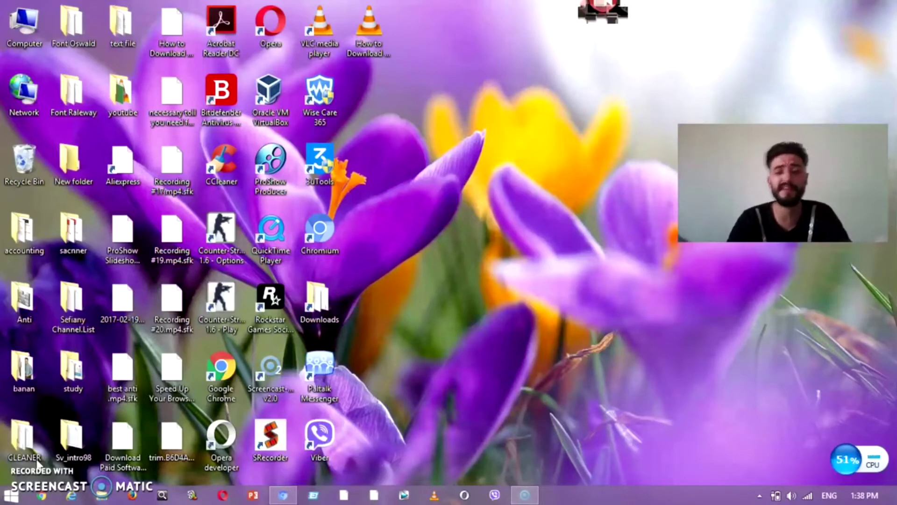
- Restore the IT MAN blog window and follow its link to apkpure.com
left_click(282, 495)
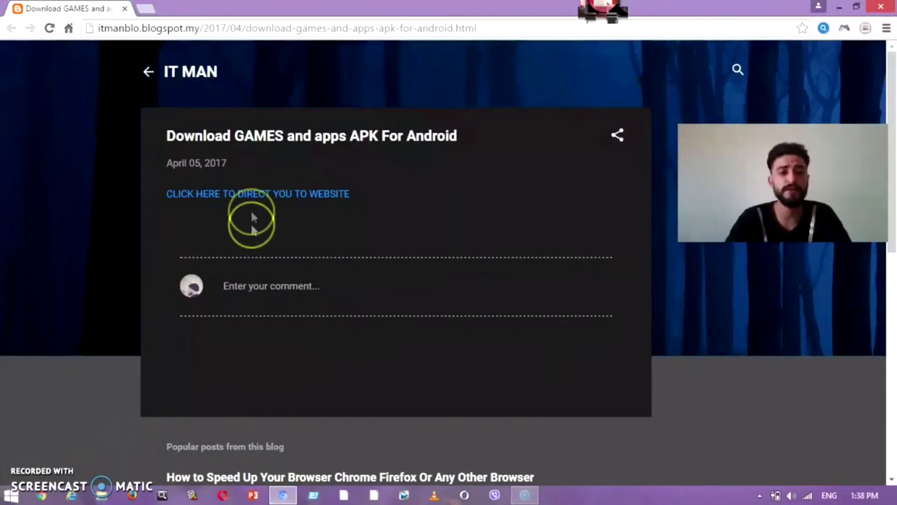
left_click(204, 34)
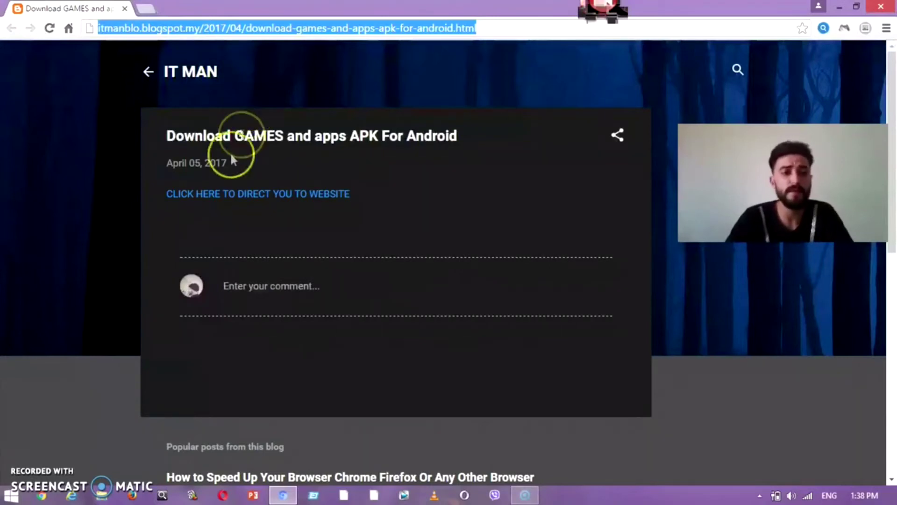
left_click(198, 201)
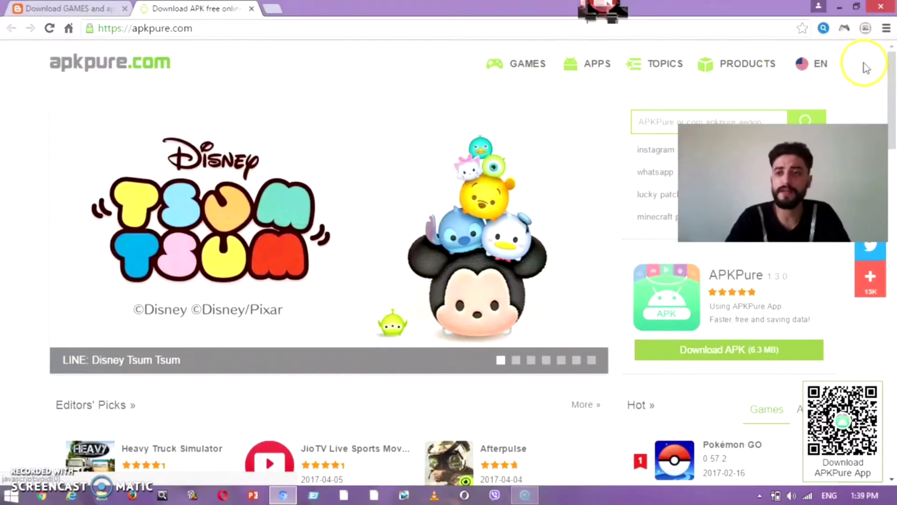
left_click_drag(892, 78, 892, 209)
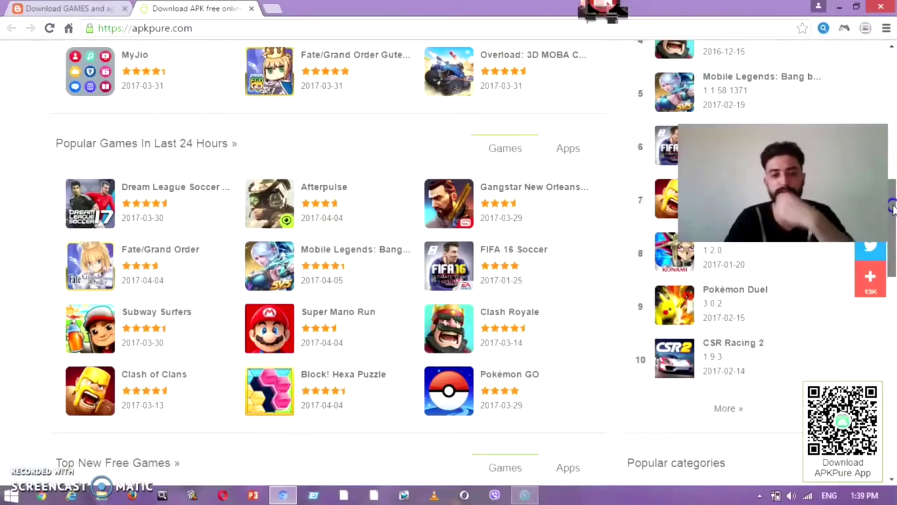
mouse_move(892, 209)
left_mouse_down()
mouse_move(890, 344)
mouse_move(891, 56)
left_mouse_up()
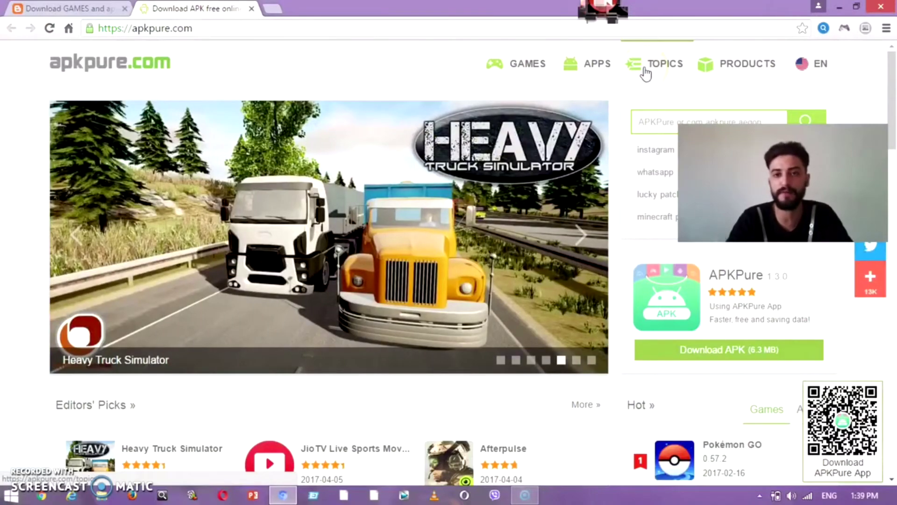
- Prepare to search the apkpure.com home page
left_click(664, 123)
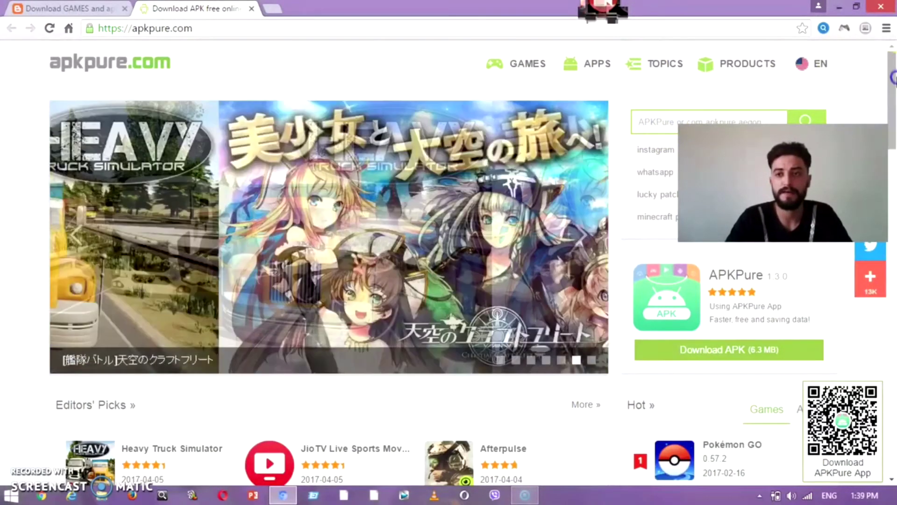
left_click_drag(893, 73, 893, 88)
left_click(731, 67)
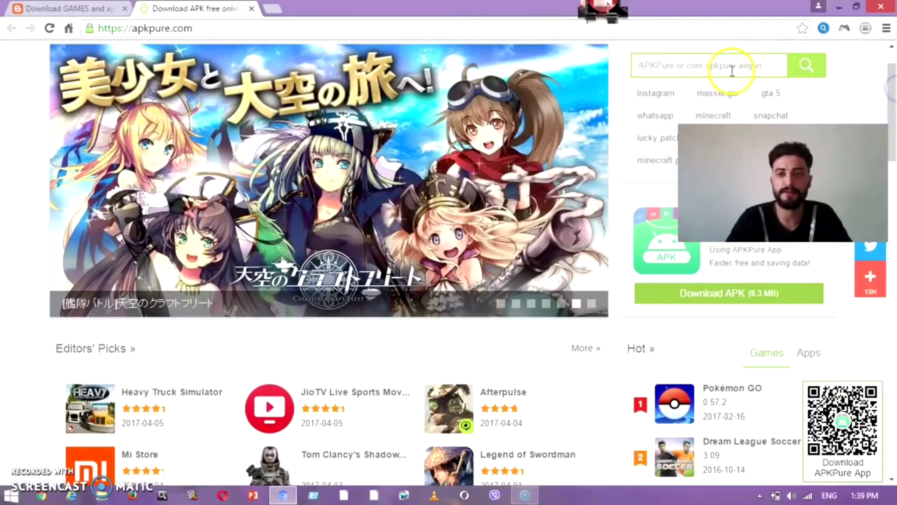
type("HAHAH")
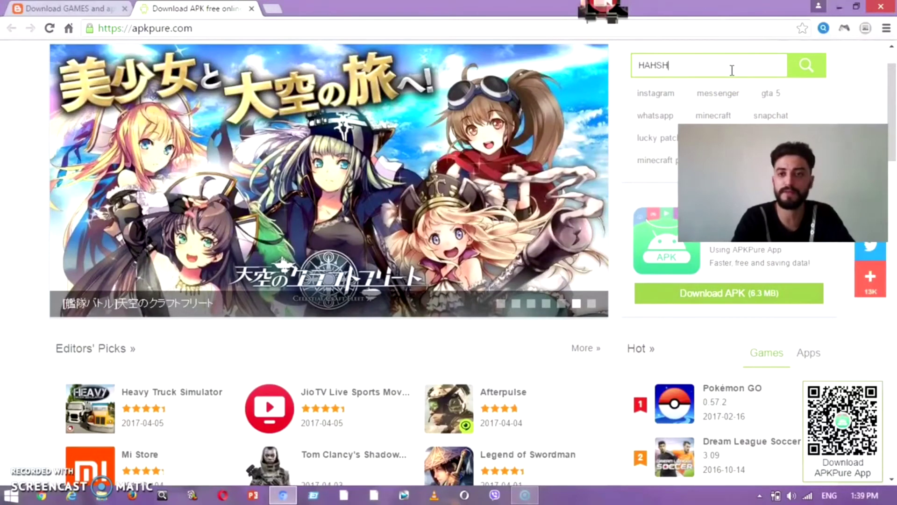
key("BackSpace")
key("BackSpace")
key("BackSpace")
key("BackSpace")
key("BackSpace")
left_click(829, 122)
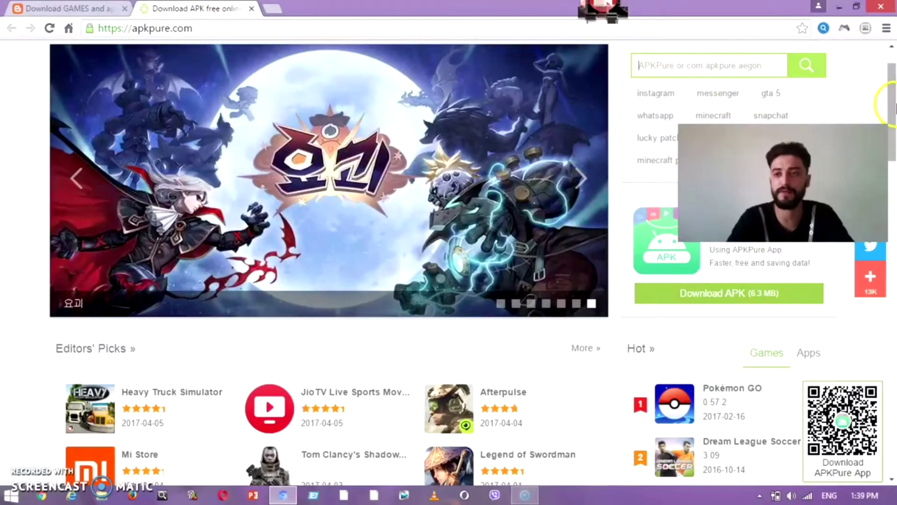
scroll(891, 91, "up", 1)
type("iNS")
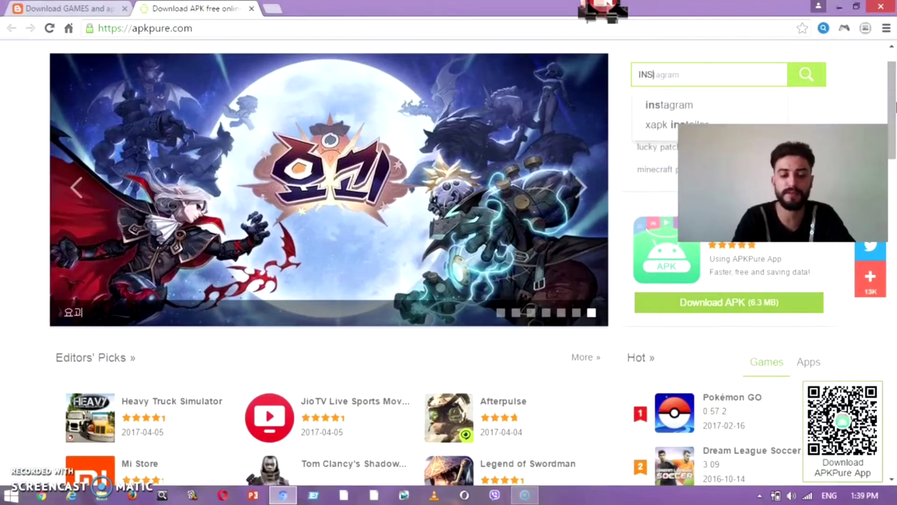
type("TG")
key("BackSpace")
key("BackSpace")
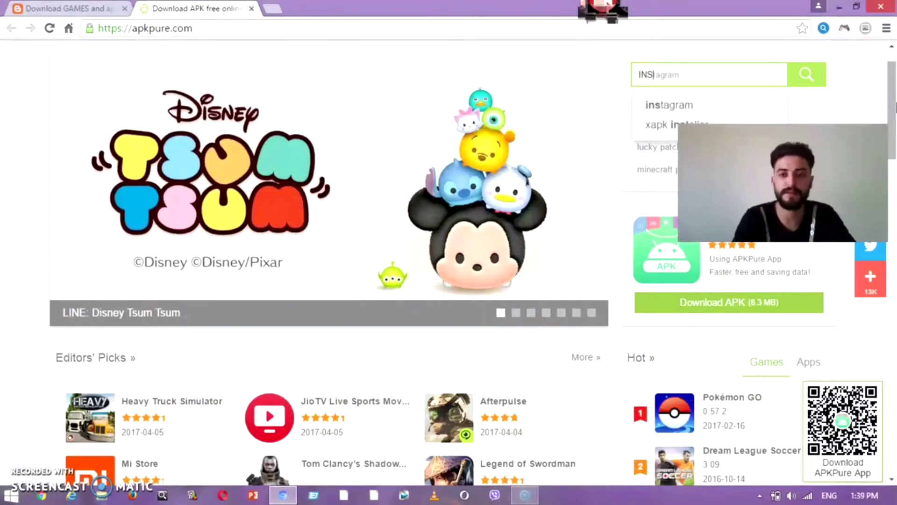
key("BackSpace")
key("BackSpace")
key("BackSpace")
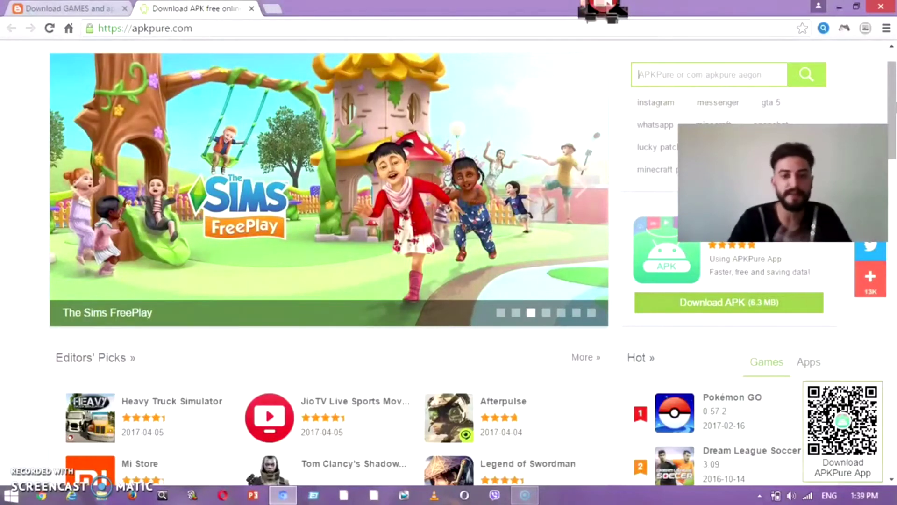
left_click_drag(895, 105, 892, 136)
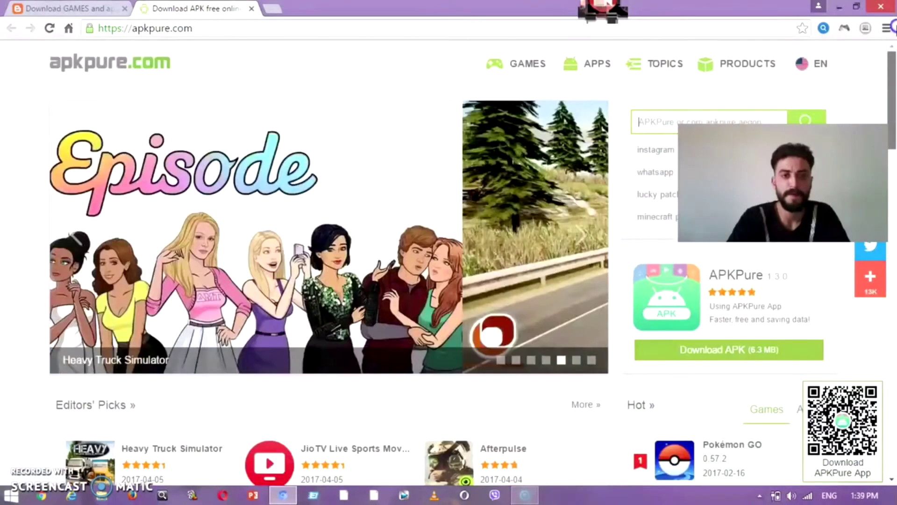
left_click_drag(892, 137, 892, 29)
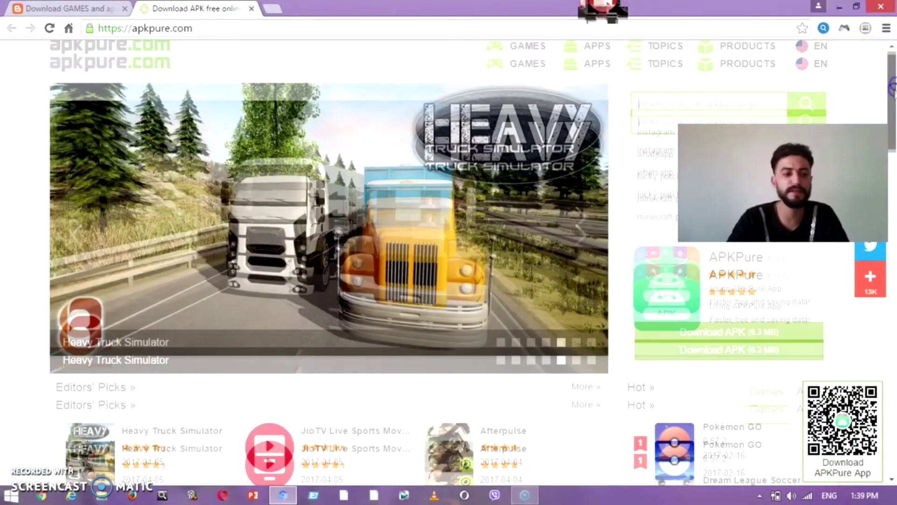
left_click_drag(893, 70, 892, 133)
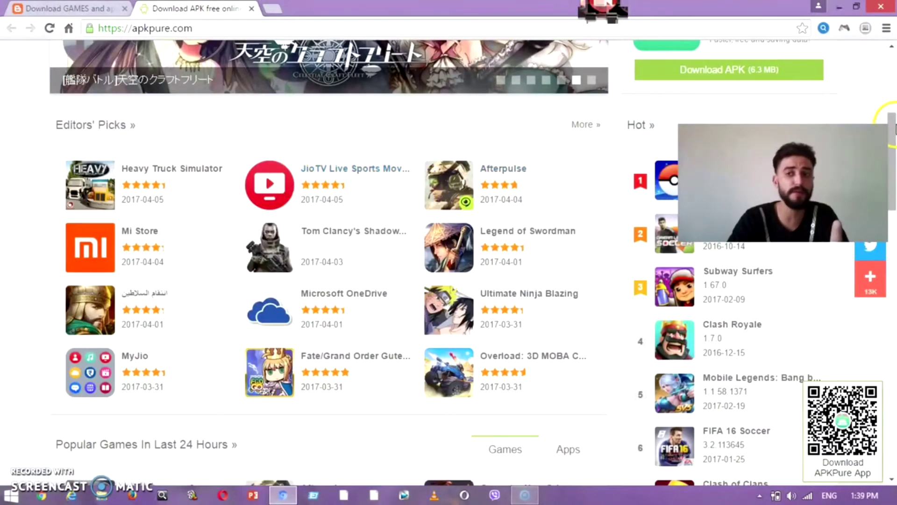
left_click_drag(893, 122, 890, 40)
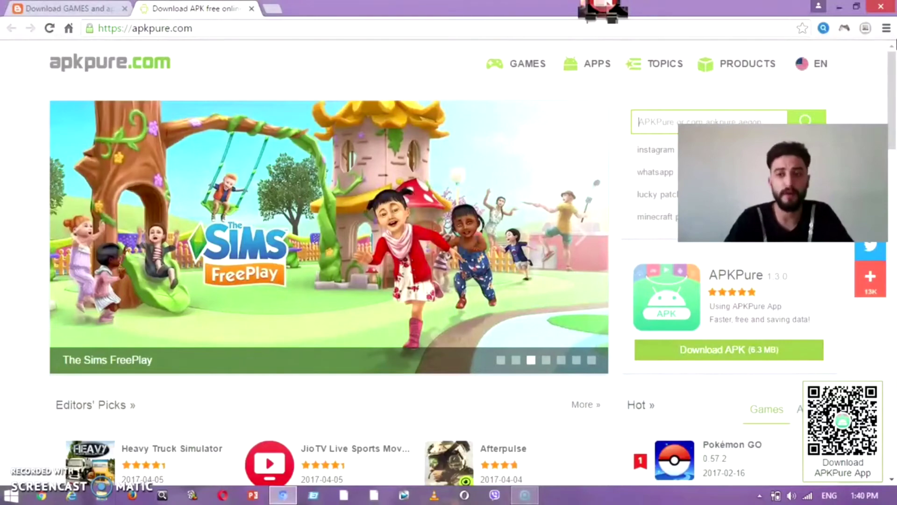
scroll(893, 109, "down", 3)
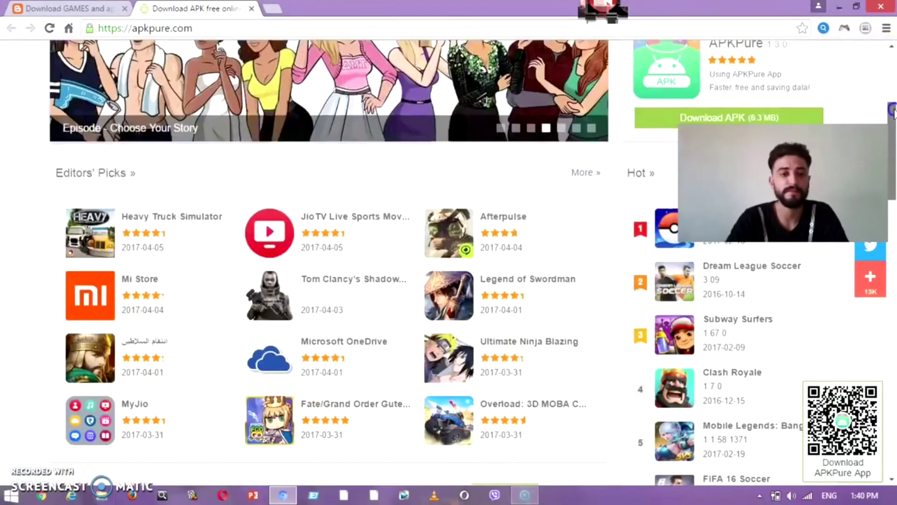
scroll(892, 110, "down", 1)
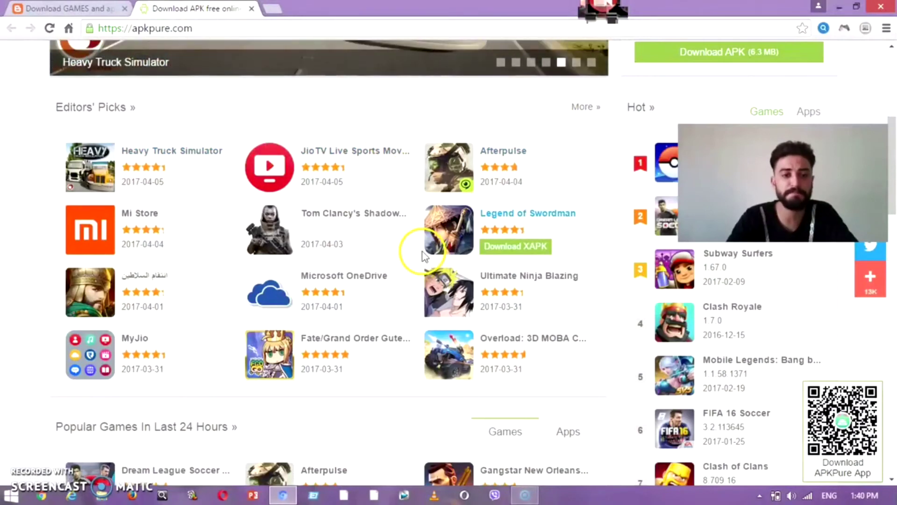
- Download the 172.9 MB ShadowBreak XAPK and show its download options
left_click(321, 249)
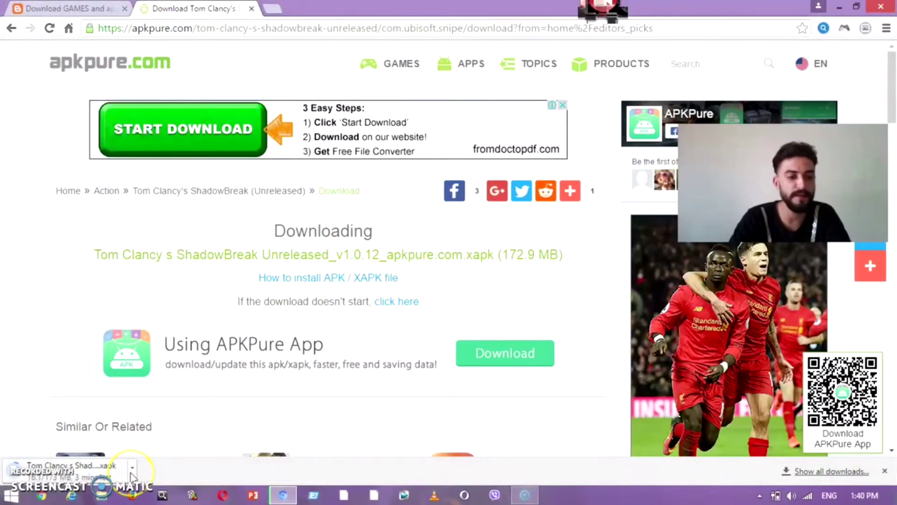
left_click(132, 468)
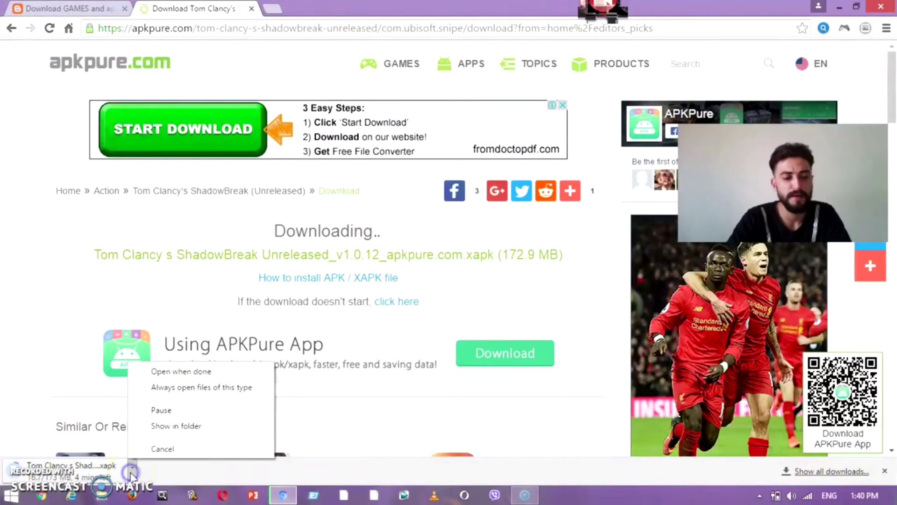
- Cancel the ShadowBreak XAPK download from Chrome's download bar menu
left_click(153, 449)
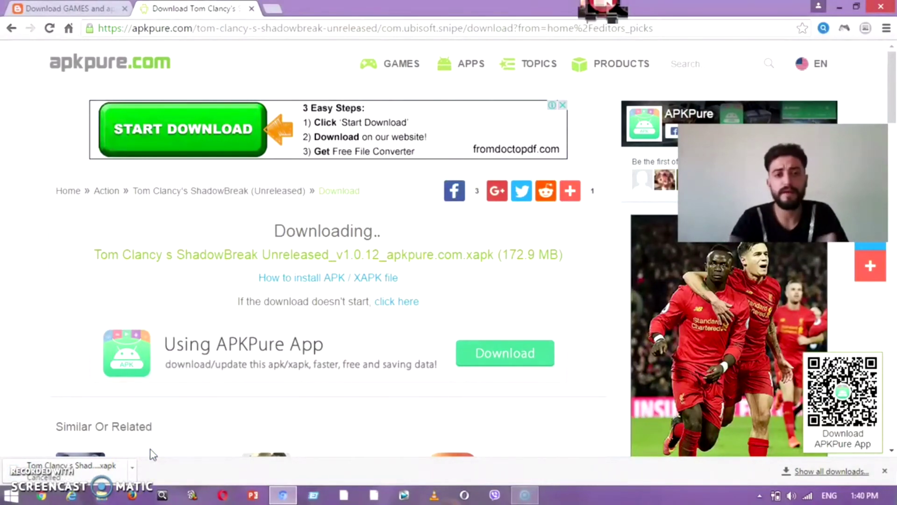